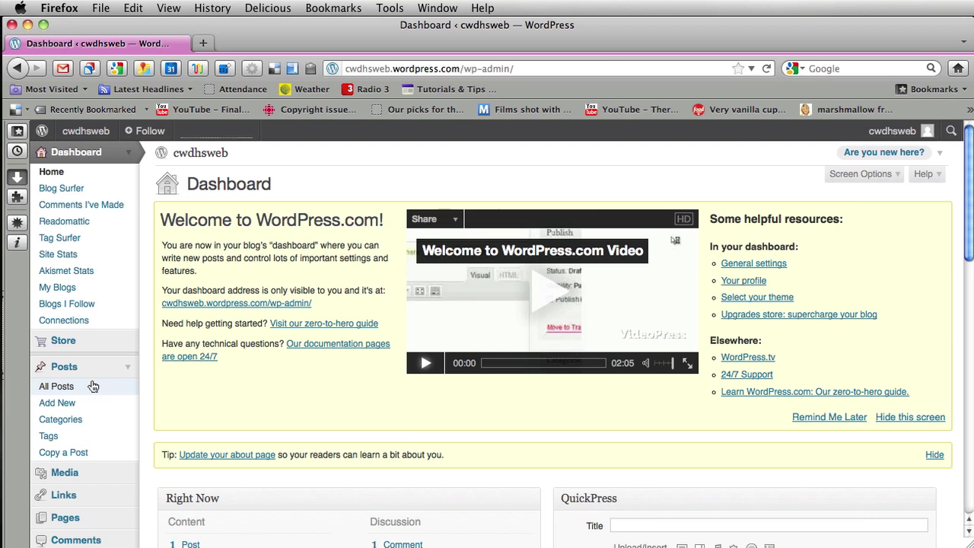
Open the "Welcome to my site!" post for editing and add the line "Visit our school website for fun." below the first sentence
{"action": "left_click", "coordinate": [63, 391]}
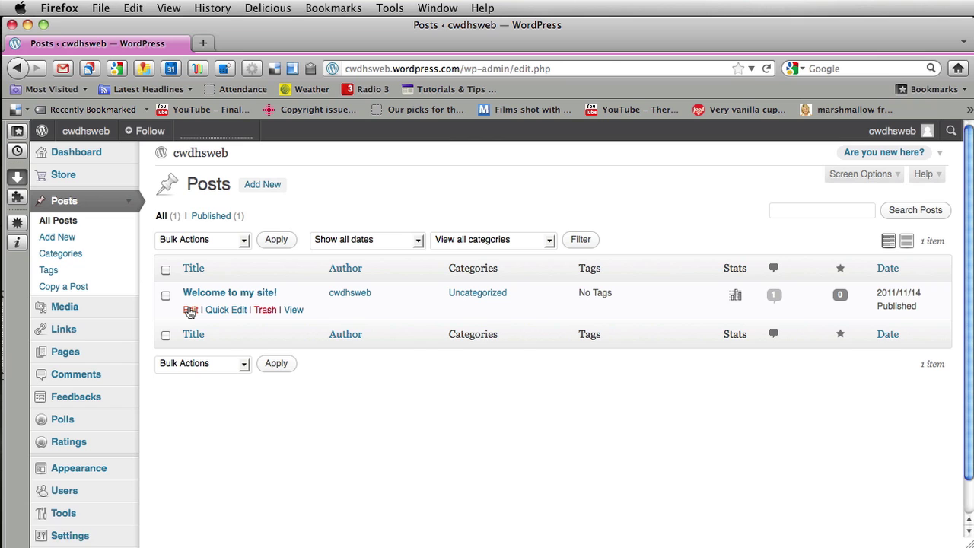
{"action": "left_click", "coordinate": [190, 311]}
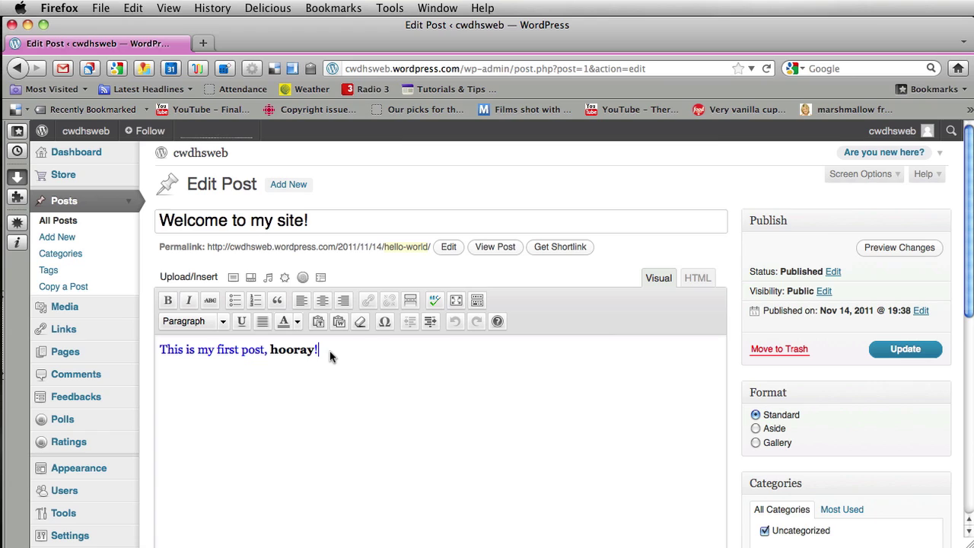
{"action": "left_click", "coordinate": [329, 351]}
{"action": "key", "text": "Return"}
{"action": "type", "text": "Visit our schoo"}
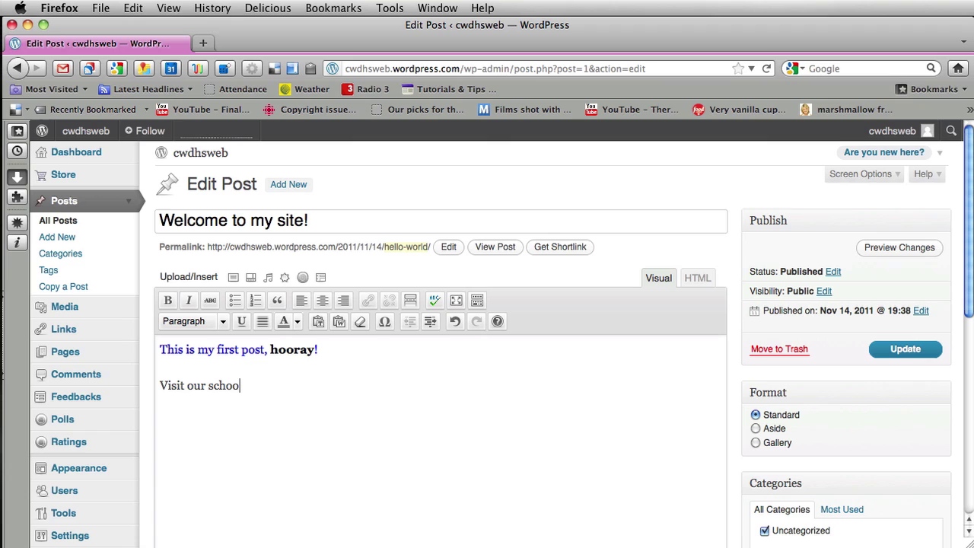
{"action": "type", "text": "l website for fun."}
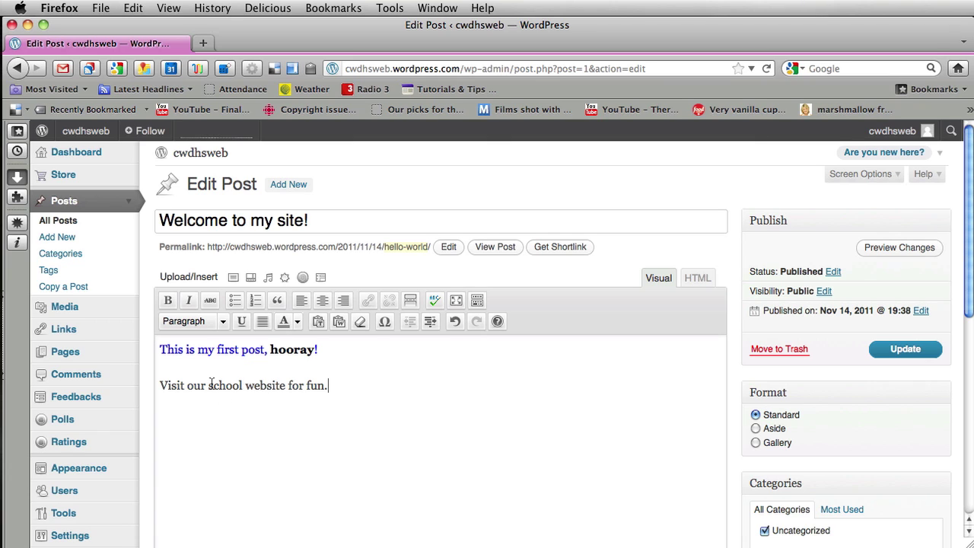
{"action": "left_click_drag", "start_coordinate": [207, 385], "coordinate": [286, 386]}
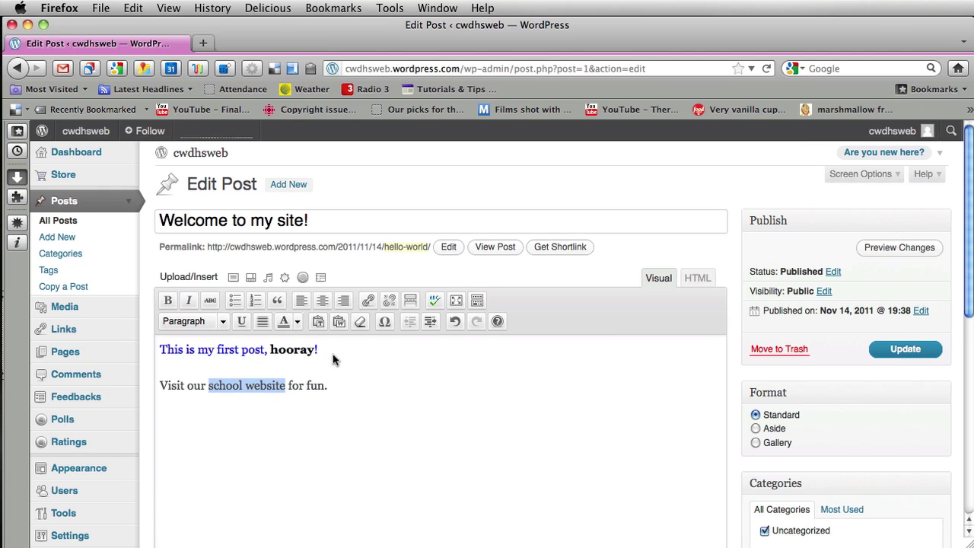
{"action": "left_click", "coordinate": [368, 303]}
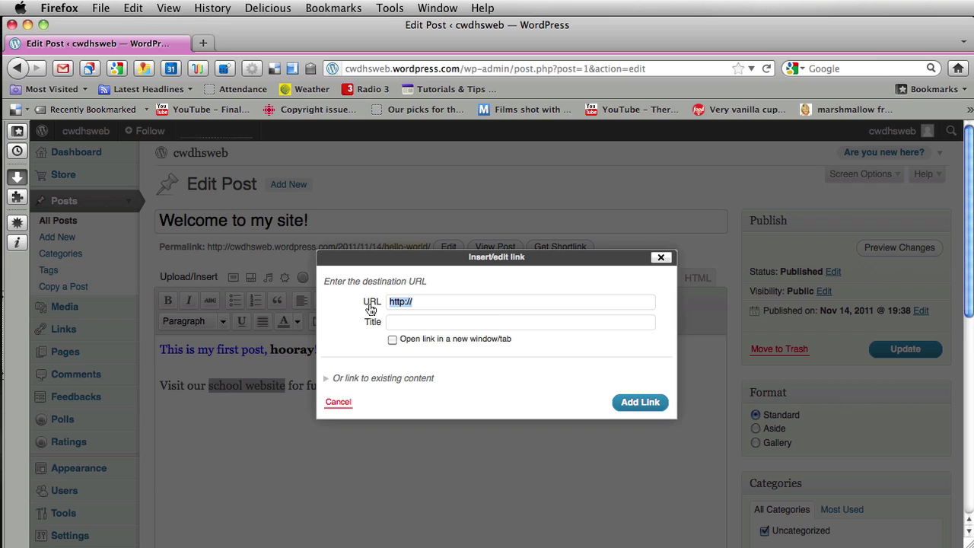
{"action": "left_click", "coordinate": [453, 303]}
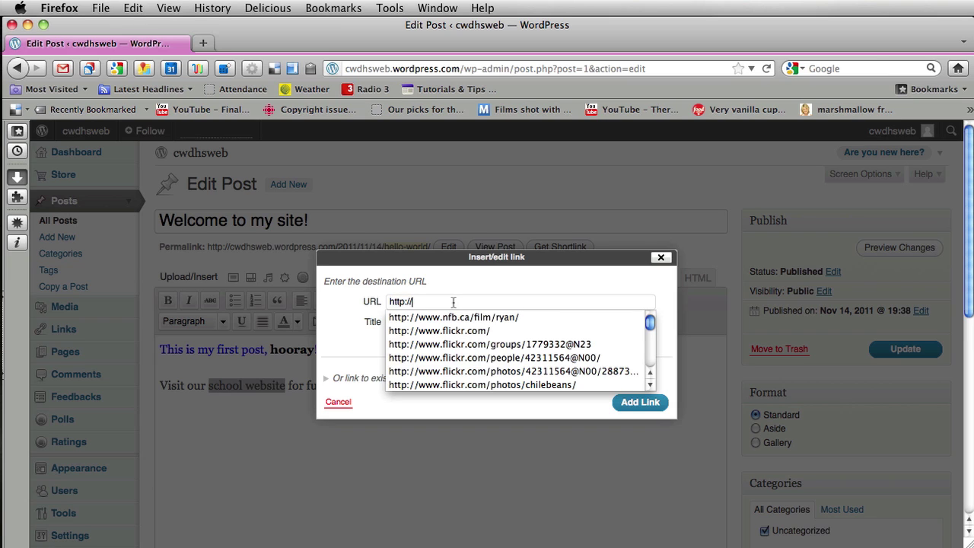
{"action": "type", "text": "homer.ugdsb.on.ca/cwdhs"}
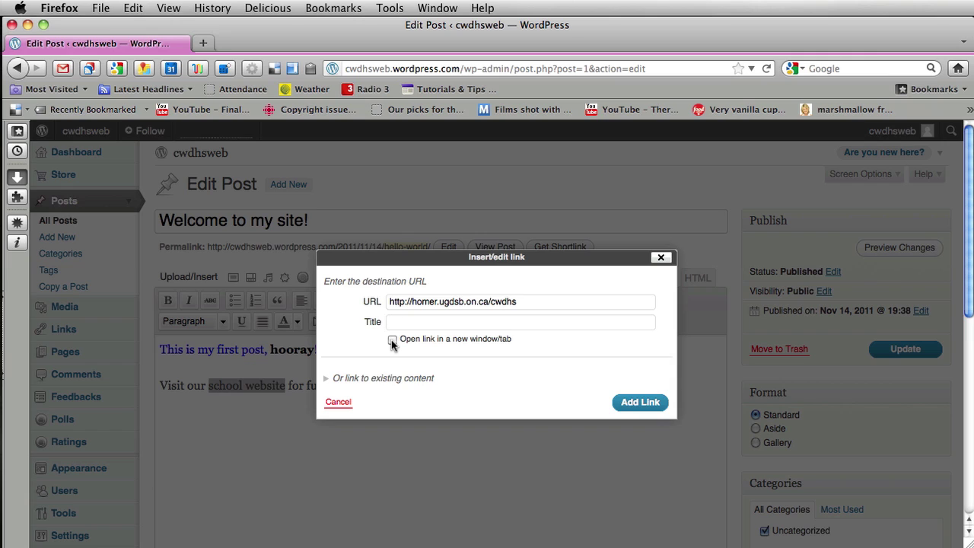
{"action": "left_click", "coordinate": [392, 339]}
{"action": "left_click", "coordinate": [638, 404]}
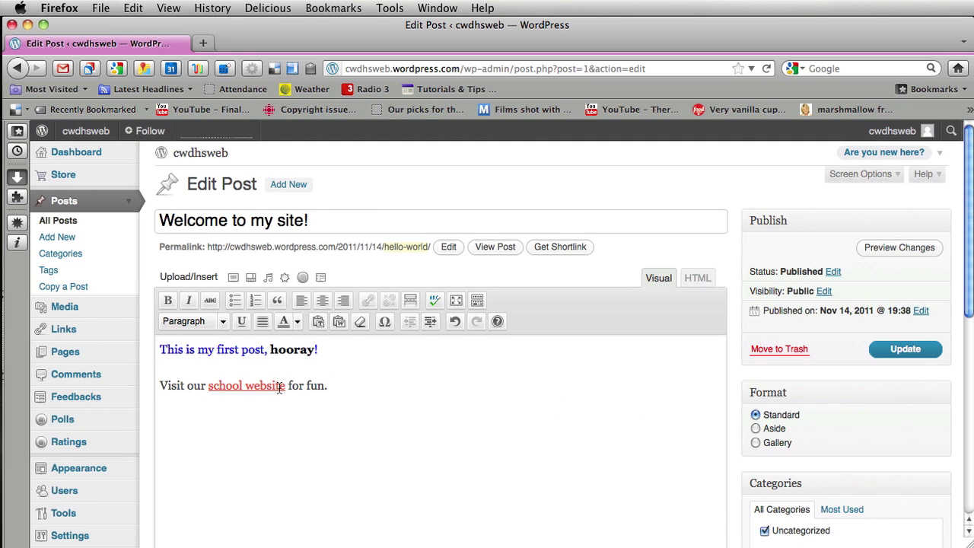
Start a new line below the school website sentence and open the file chooser for adding an image from the computer
{"action": "key", "text": "Return"}
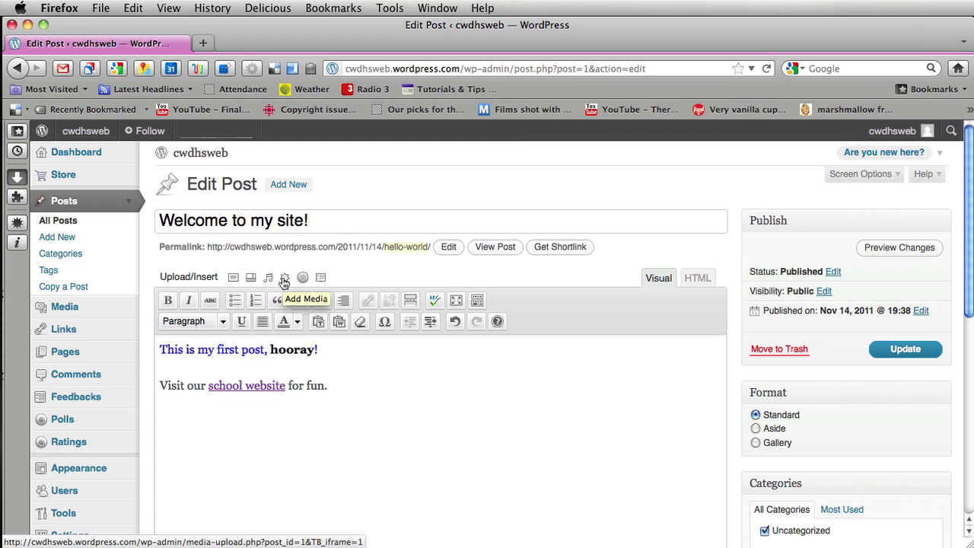
{"action": "left_click", "coordinate": [232, 278]}
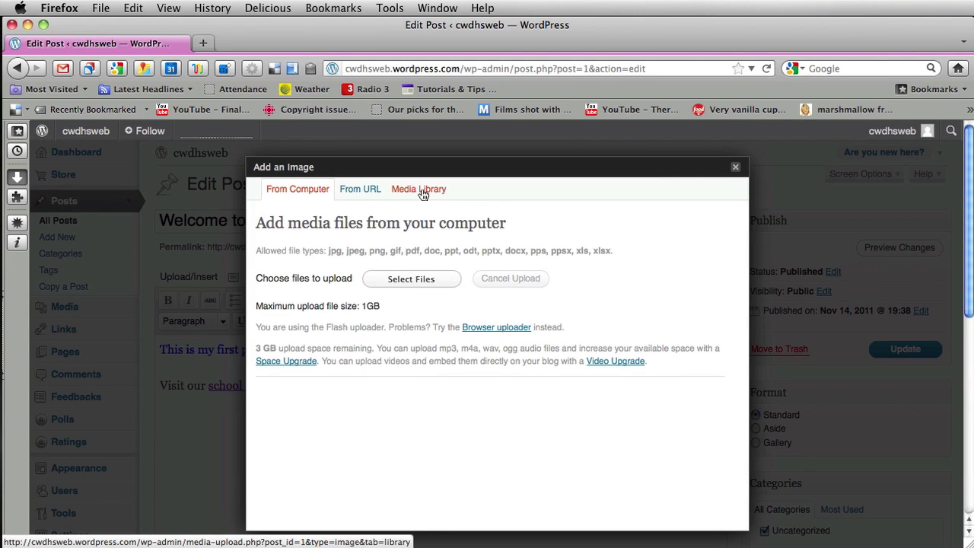
{"action": "left_click", "coordinate": [417, 284]}
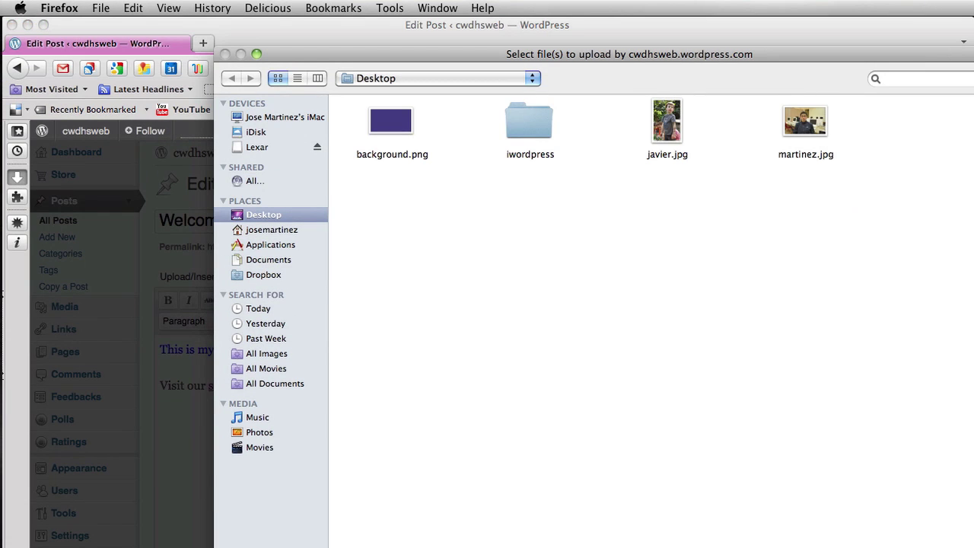
{"action": "left_click_drag", "start_coordinate": [880, 537], "coordinate": [775, 440]}
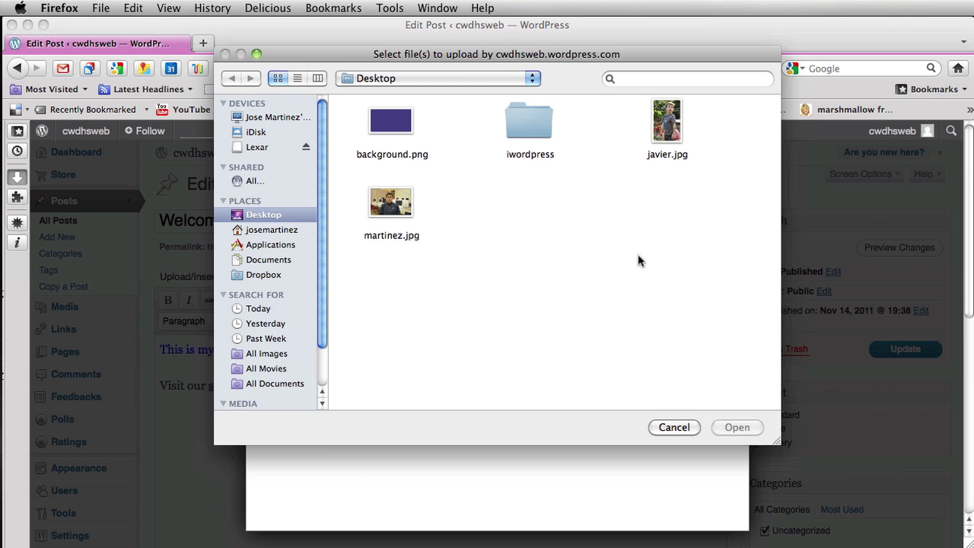
{"action": "left_click_drag", "start_coordinate": [564, 55], "coordinate": [519, 108]}
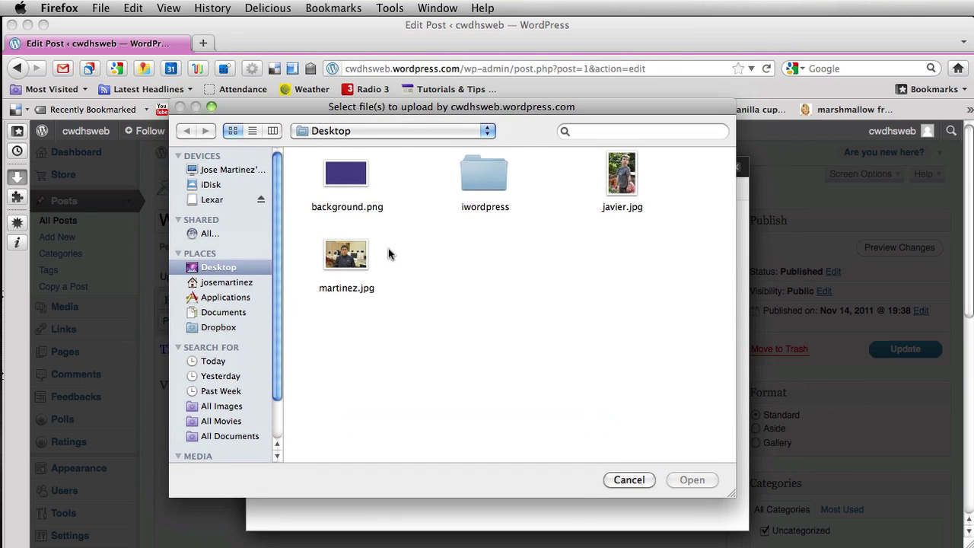
{"action": "left_click", "coordinate": [346, 261]}
{"action": "left_click", "coordinate": [609, 210]}
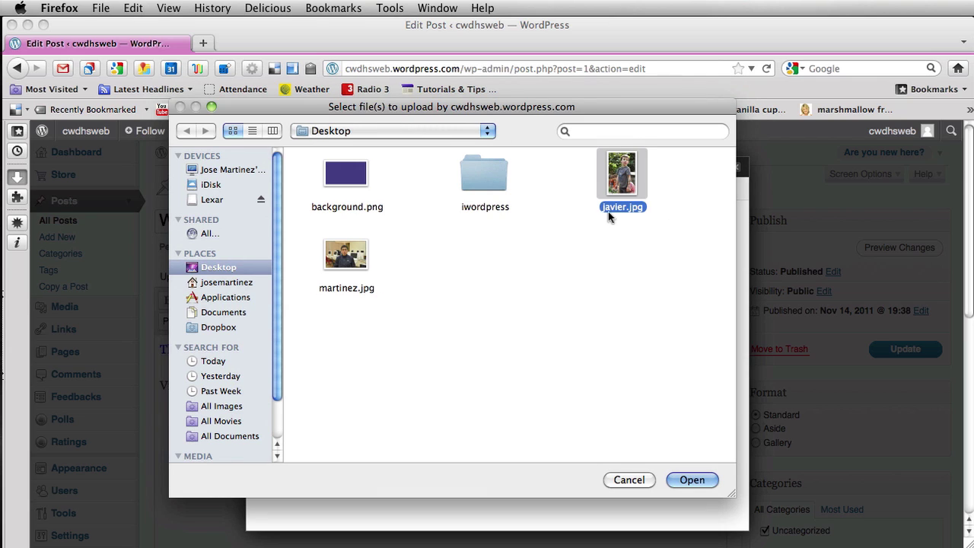
{"action": "left_click", "coordinate": [347, 262], "text": "super"}
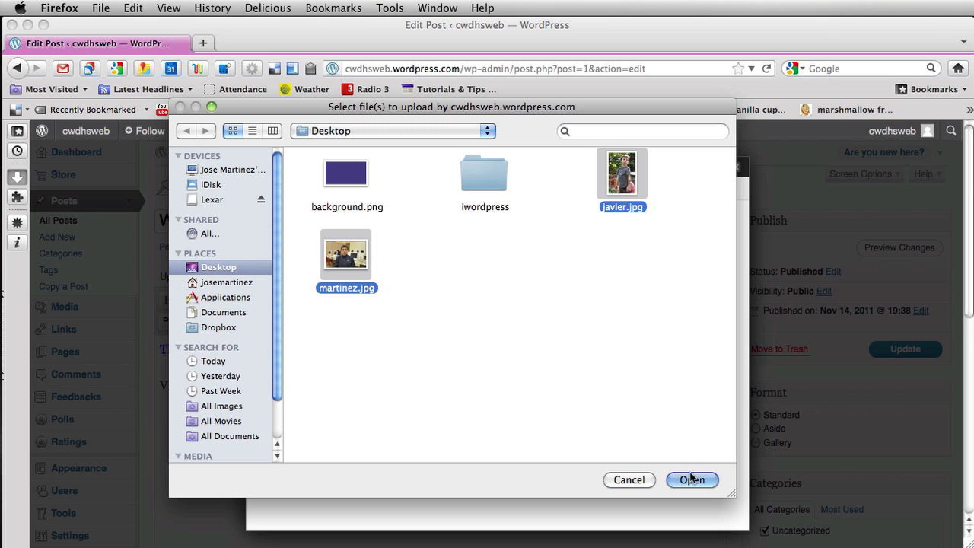
{"action": "left_click", "coordinate": [629, 303]}
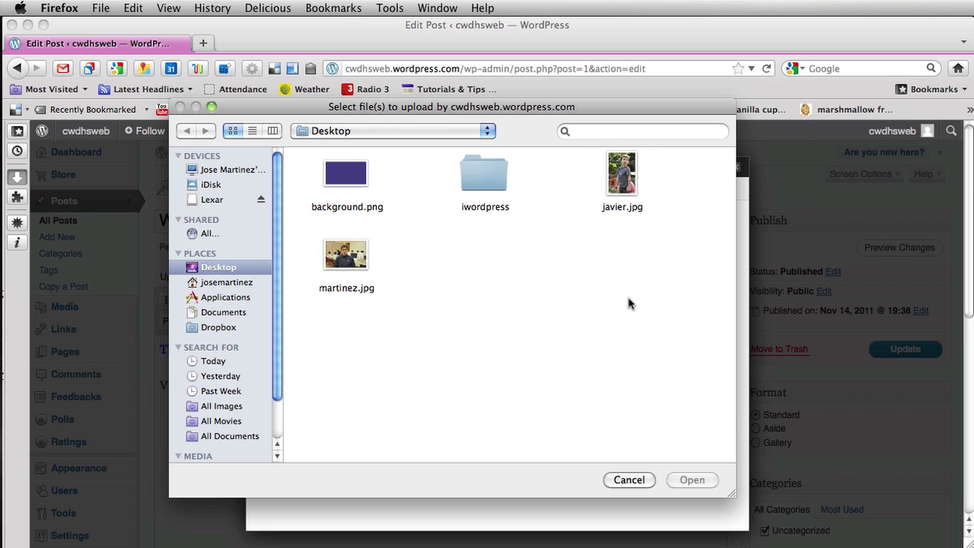
Upload the upright JPG portrait of the standing boy from the Desktop and capitalize the first letter of its title
{"action": "left_click", "coordinate": [630, 175]}
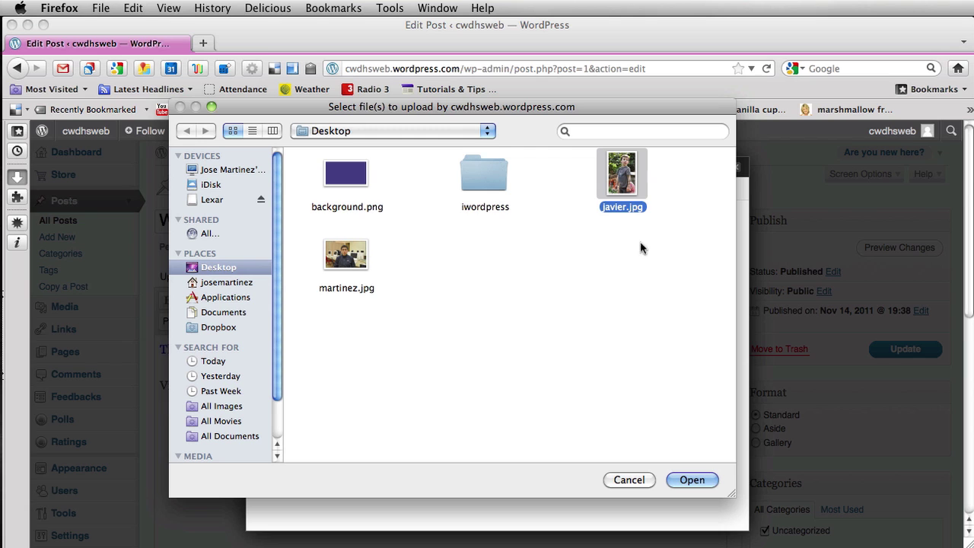
{"action": "left_click", "coordinate": [691, 480]}
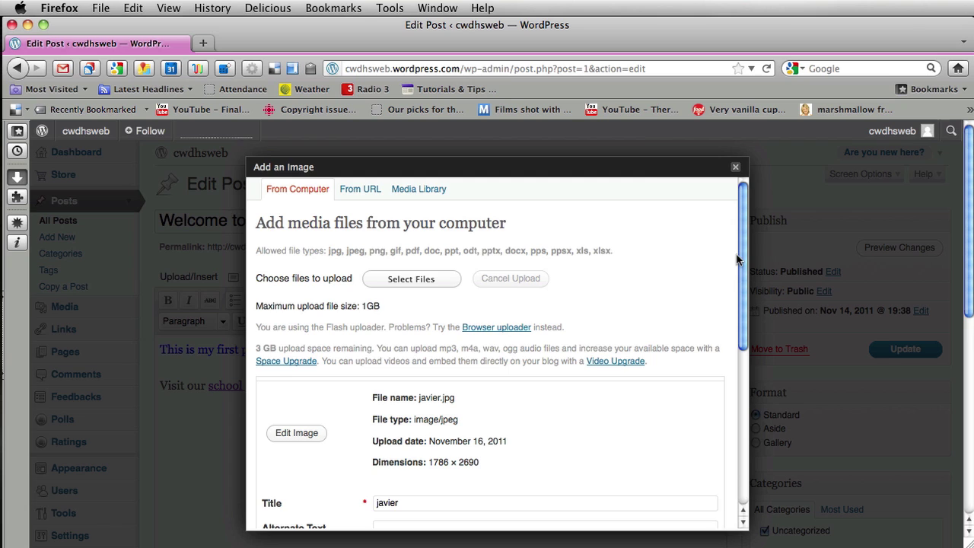
{"action": "left_click_drag", "start_coordinate": [736, 254], "coordinate": [749, 380]}
{"action": "left_click_drag", "start_coordinate": [410, 299], "coordinate": [341, 300]}
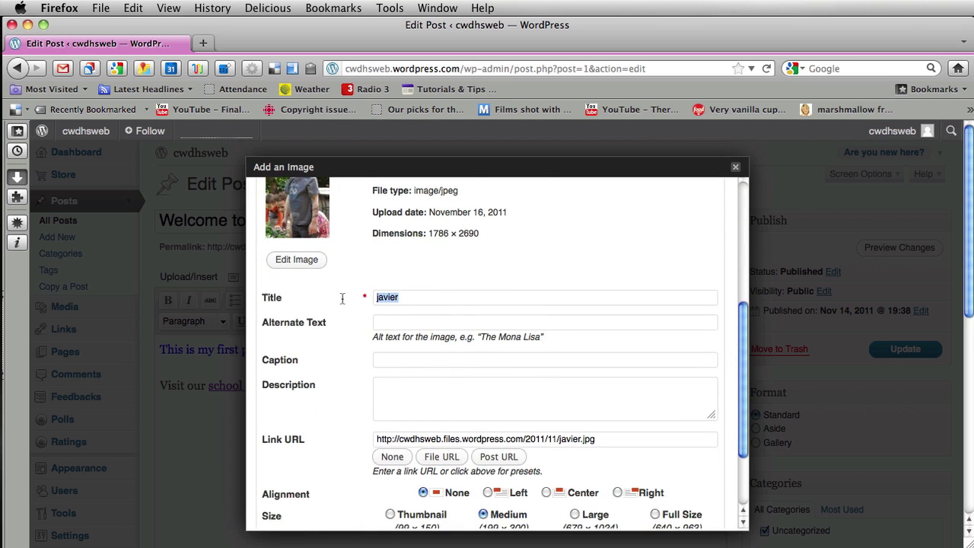
{"action": "type", "text": "J"}
Insert the uploaded image into the post at Medium size with alignment None
{"action": "left_click_drag", "start_coordinate": [744, 369], "coordinate": [718, 409]}
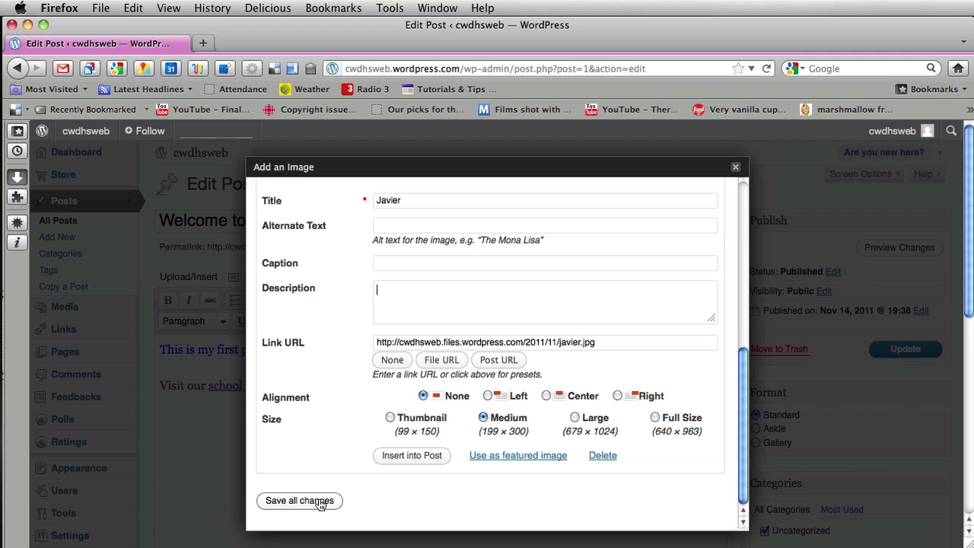
{"action": "left_click", "coordinate": [411, 456]}
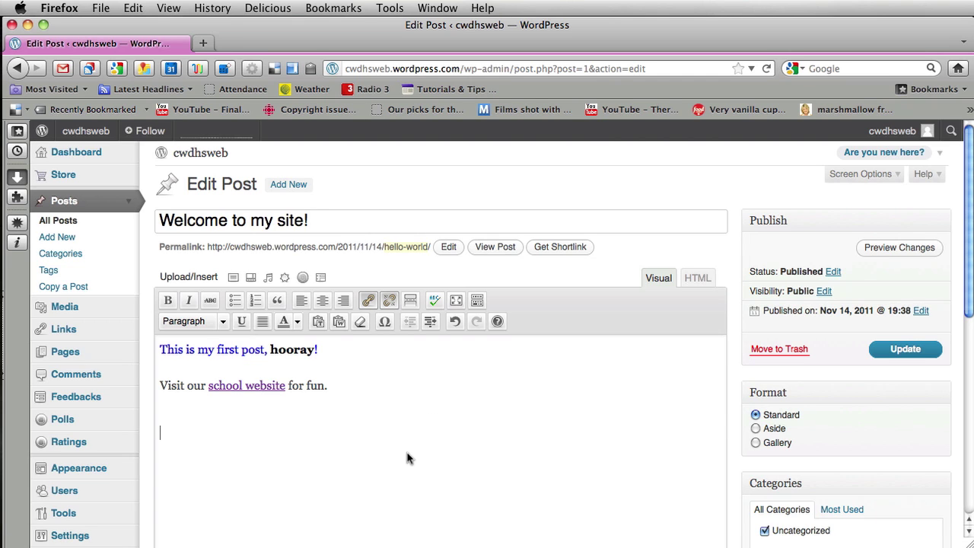
{"action": "scroll", "coordinate": [415, 451], "scroll_direction": "down", "scroll_amount": 2}
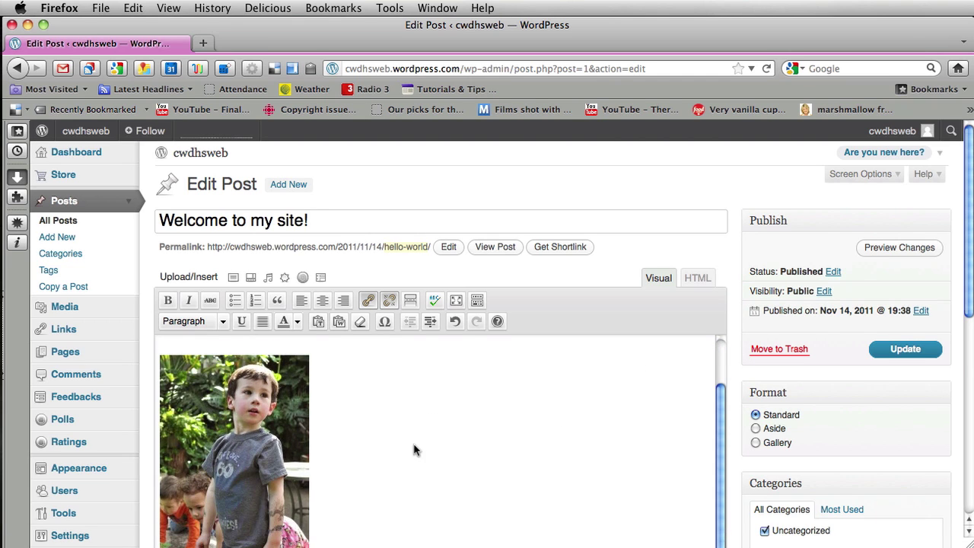
{"action": "scroll", "coordinate": [415, 451], "scroll_direction": "down", "scroll_amount": 3}
{"action": "scroll", "coordinate": [415, 451], "scroll_direction": "up", "scroll_amount": 2}
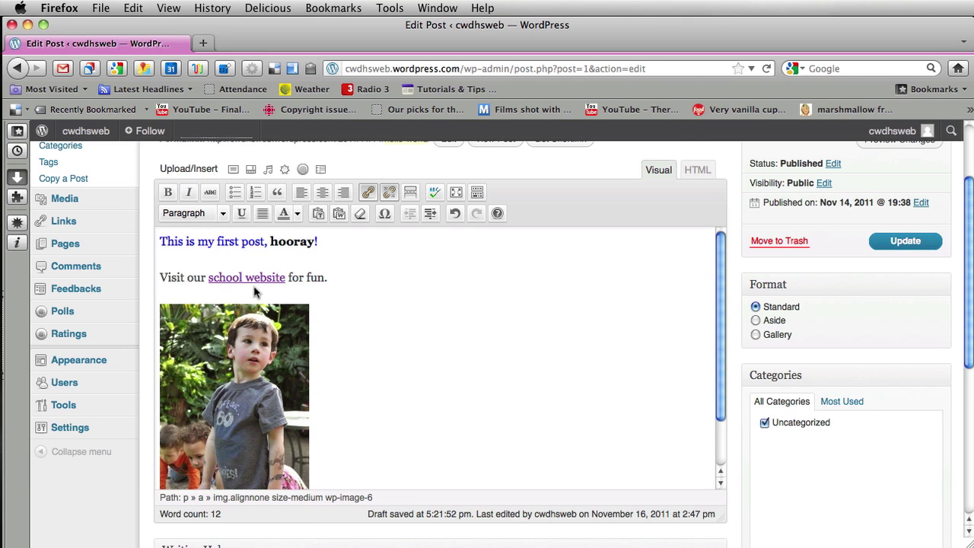
Update the published post with the new link and image
{"action": "scroll", "coordinate": [256, 384], "scroll_direction": "down", "scroll_amount": 2}
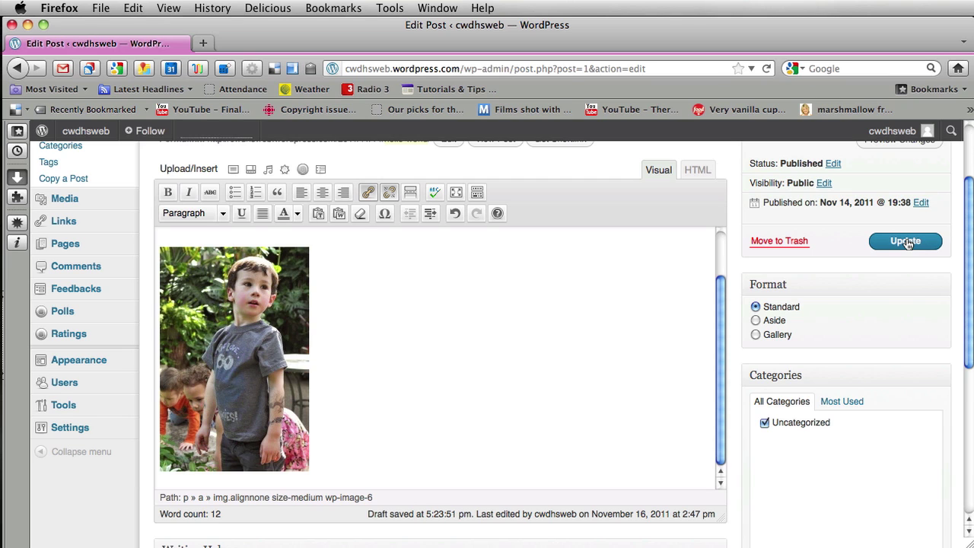
{"action": "left_click", "coordinate": [877, 245]}
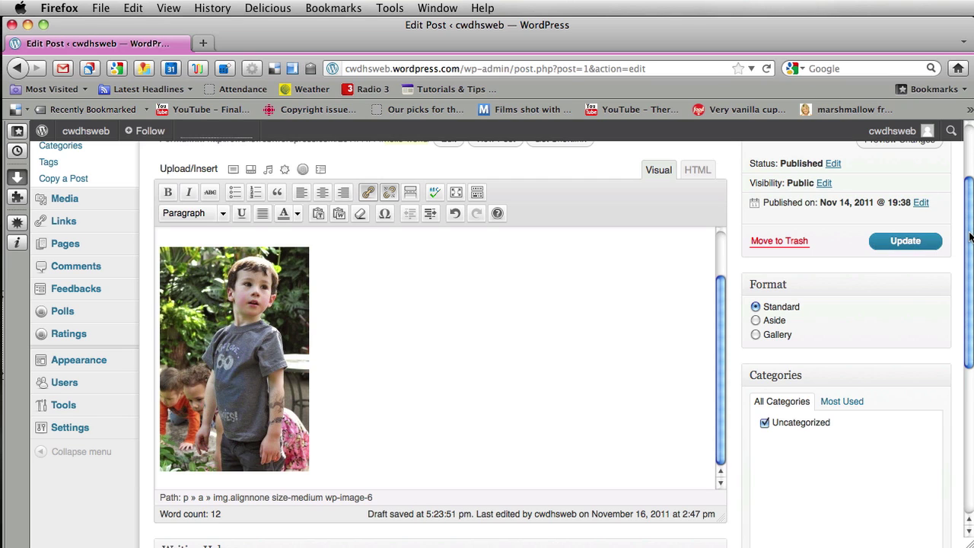
{"action": "left_click", "coordinate": [906, 349]}
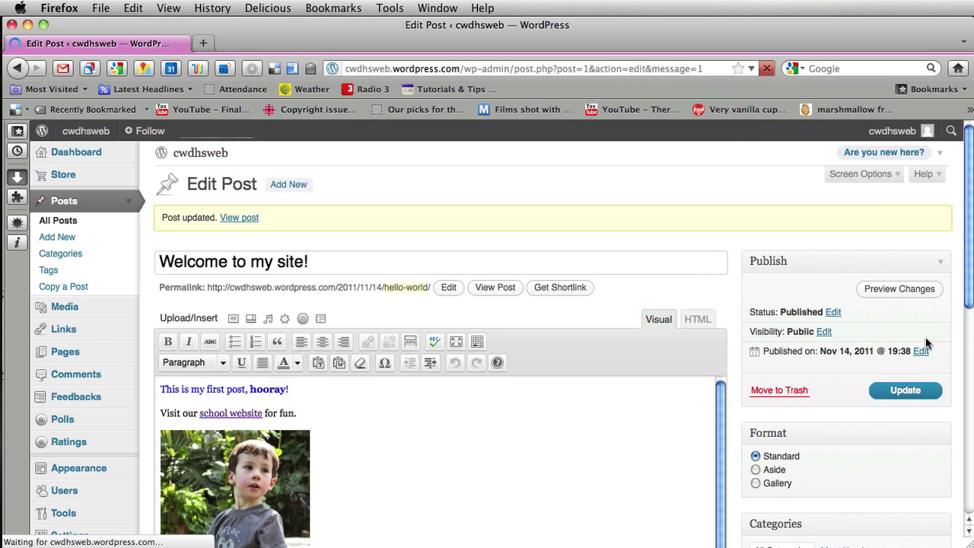
View the updated post on the live site and examine its text, link and image
{"action": "left_click", "coordinate": [233, 220]}
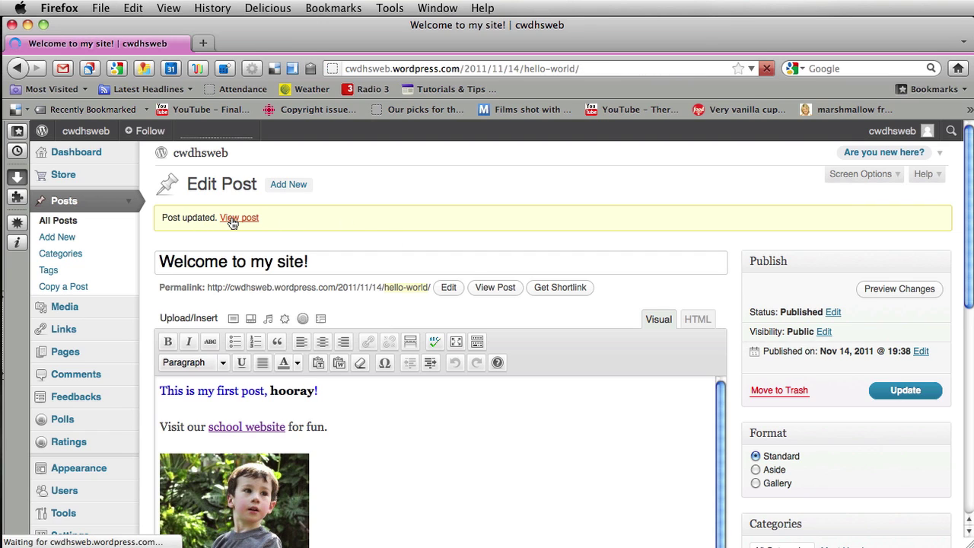
{"action": "scroll", "coordinate": [969, 241], "scroll_direction": "down", "scroll_amount": 5}
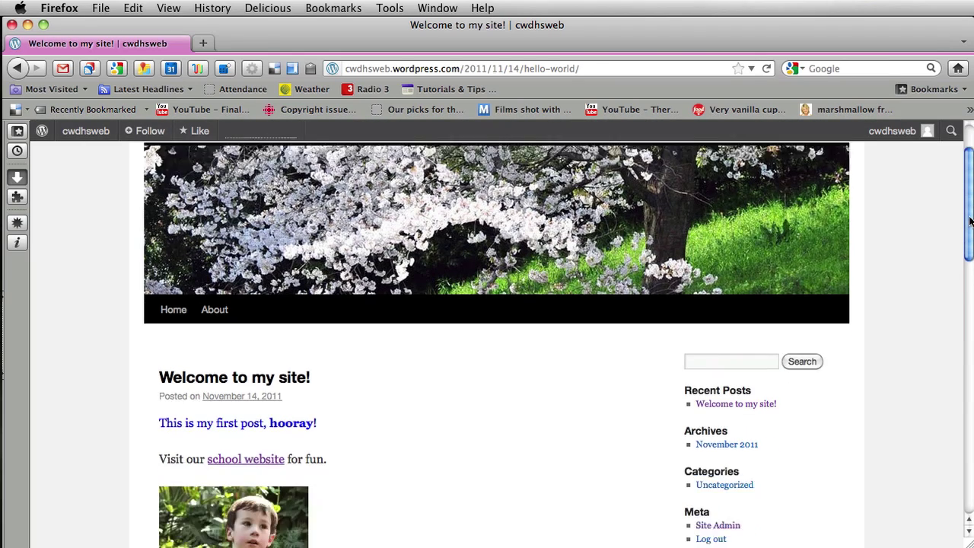
{"action": "left_click_drag", "start_coordinate": [969, 240], "coordinate": [969, 275]}
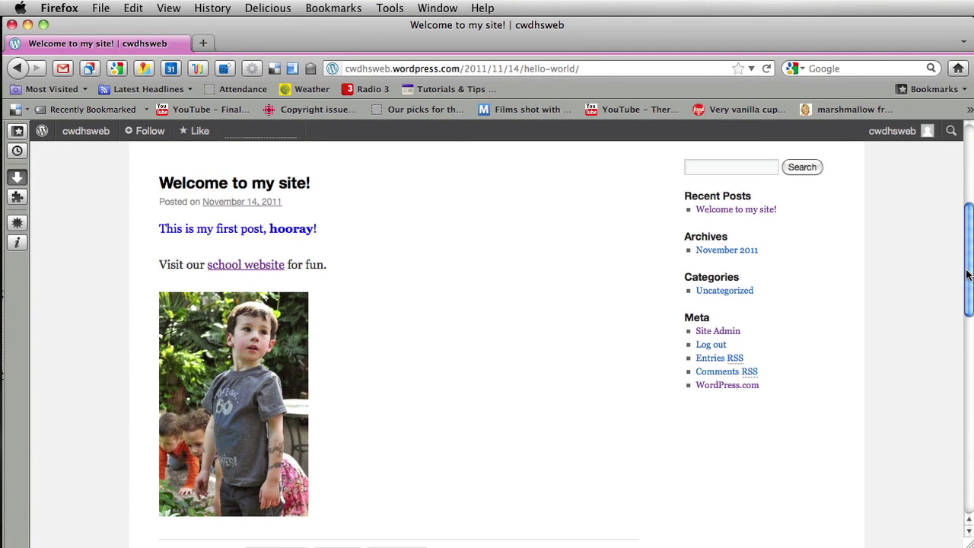